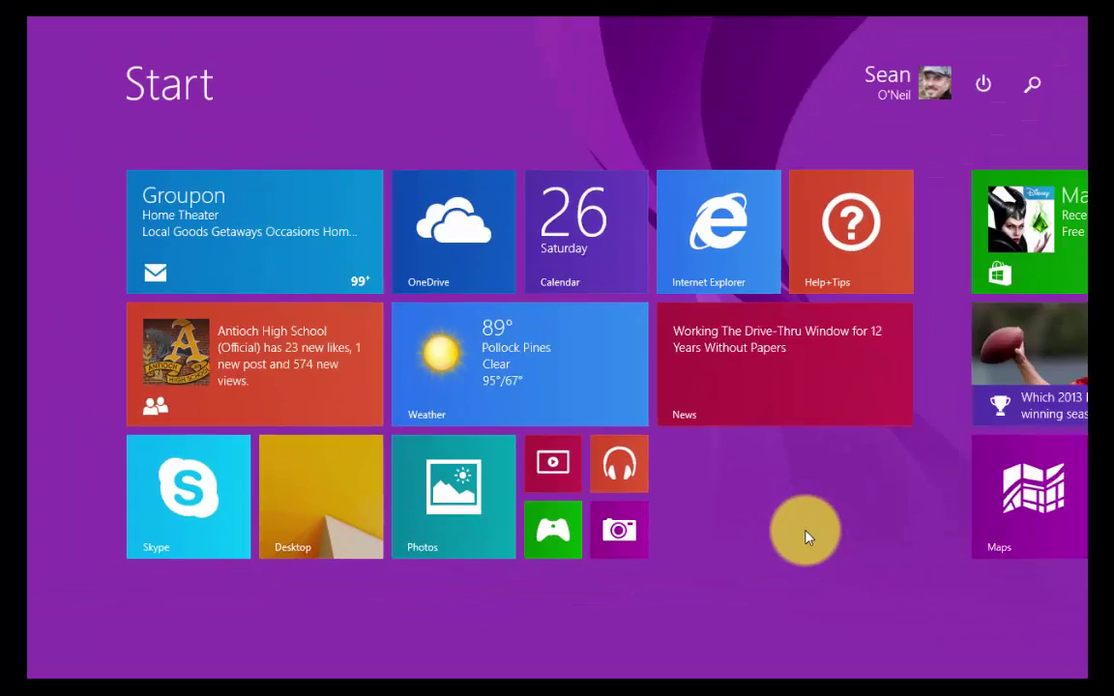
Step: Switch from Start to the desktop and minimize the Mouse and Keyboard Center window
{"action": "key", "text": "super+d"}
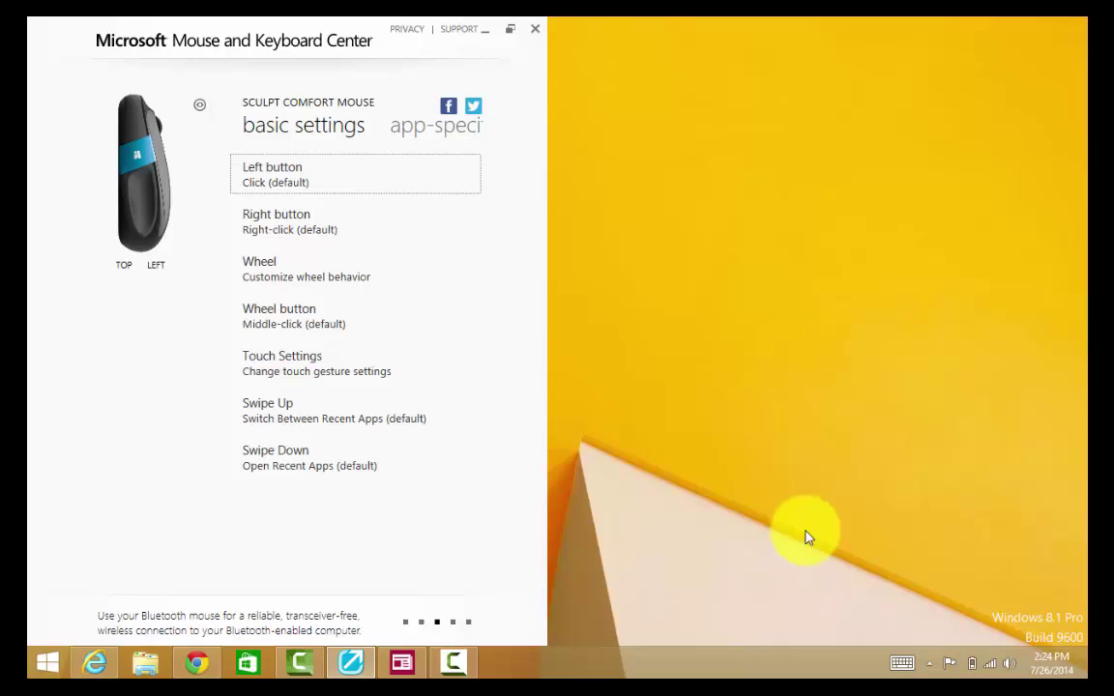
{"action": "left_click", "coordinate": [510, 29]}
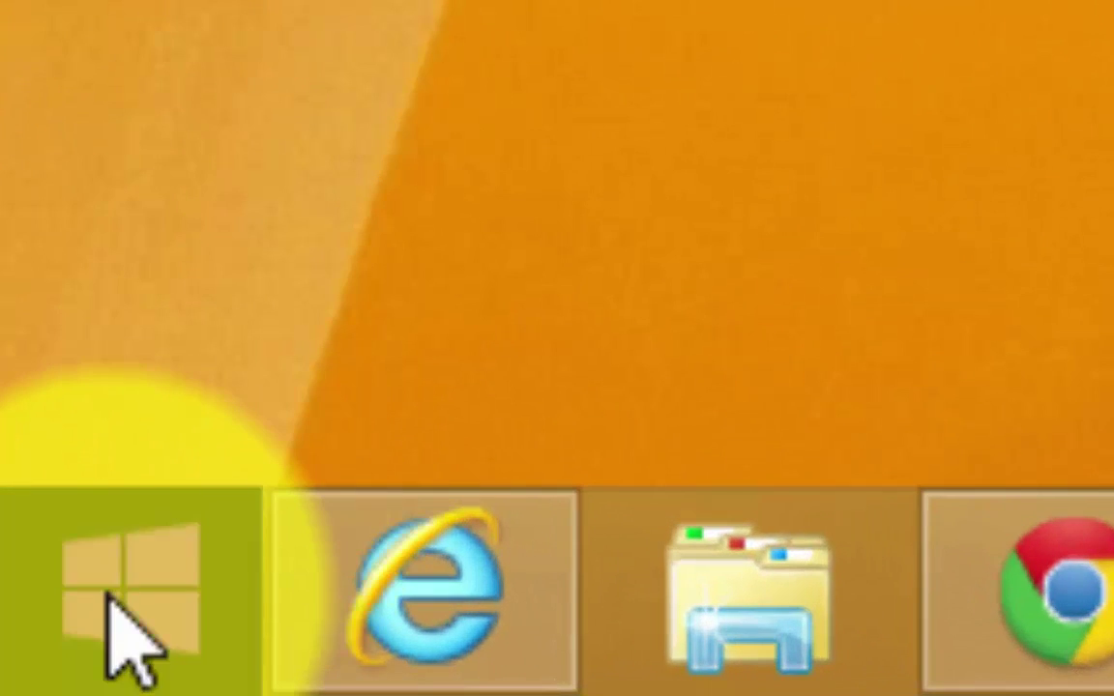
{"action": "left_click", "coordinate": [43, 664]}
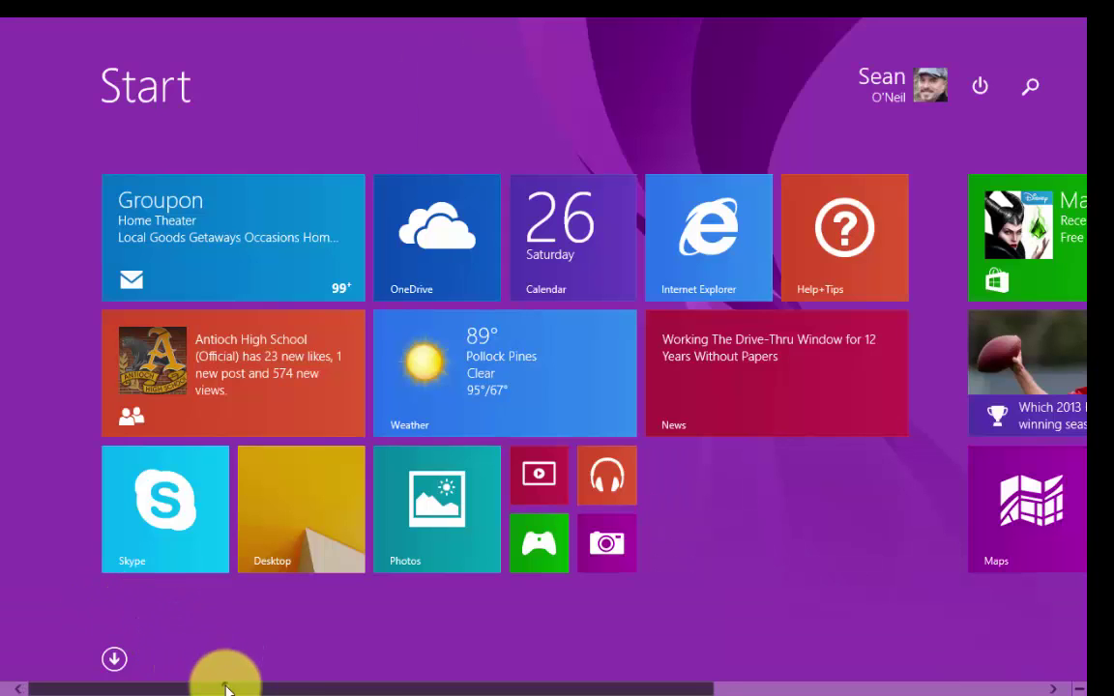
{"action": "left_click_drag", "start_coordinate": [226, 688], "coordinate": [87, 685]}
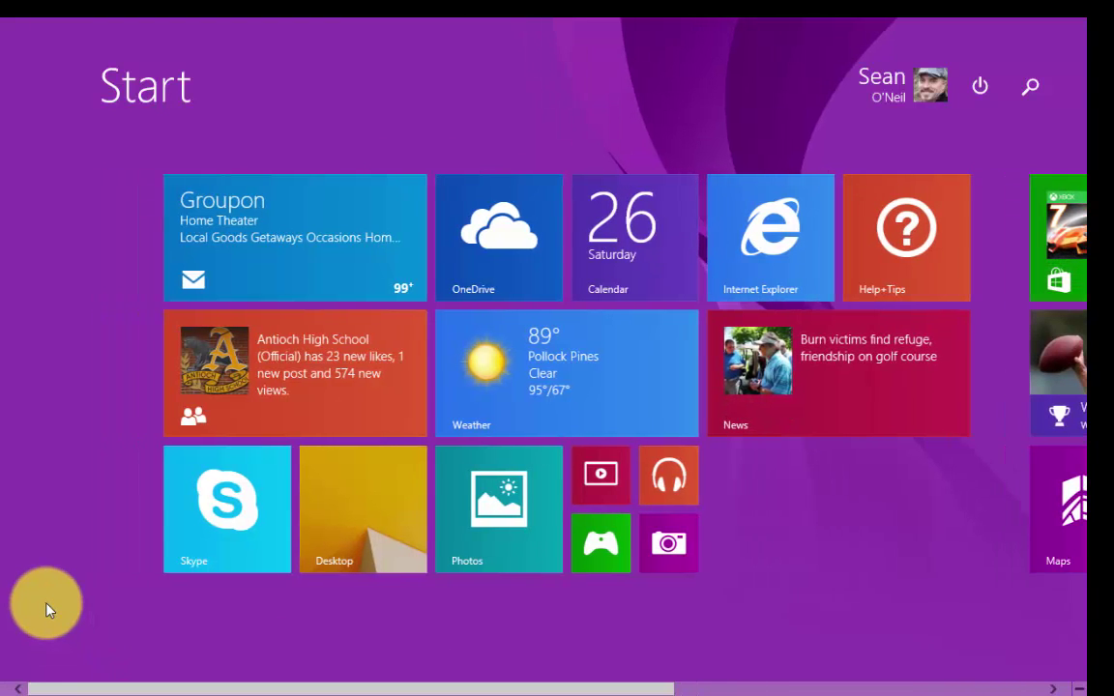
{"action": "scroll", "coordinate": [49, 609], "scroll_direction": "down", "scroll_amount": 5}
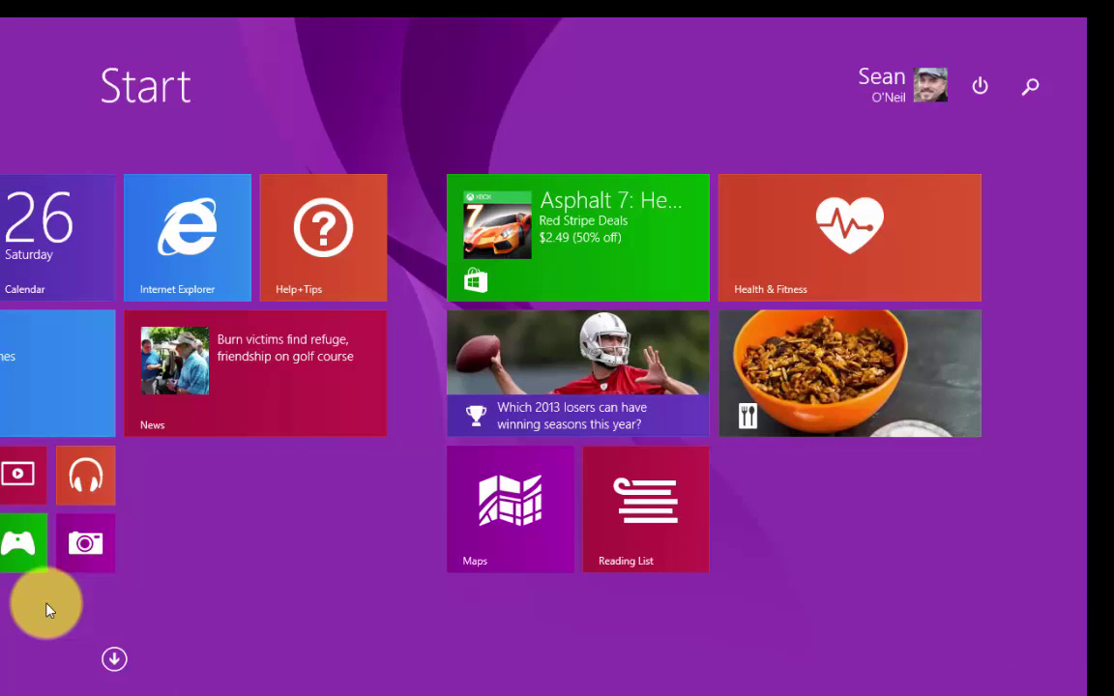
{"action": "scroll", "coordinate": [46, 607], "scroll_direction": "up", "scroll_amount": 5}
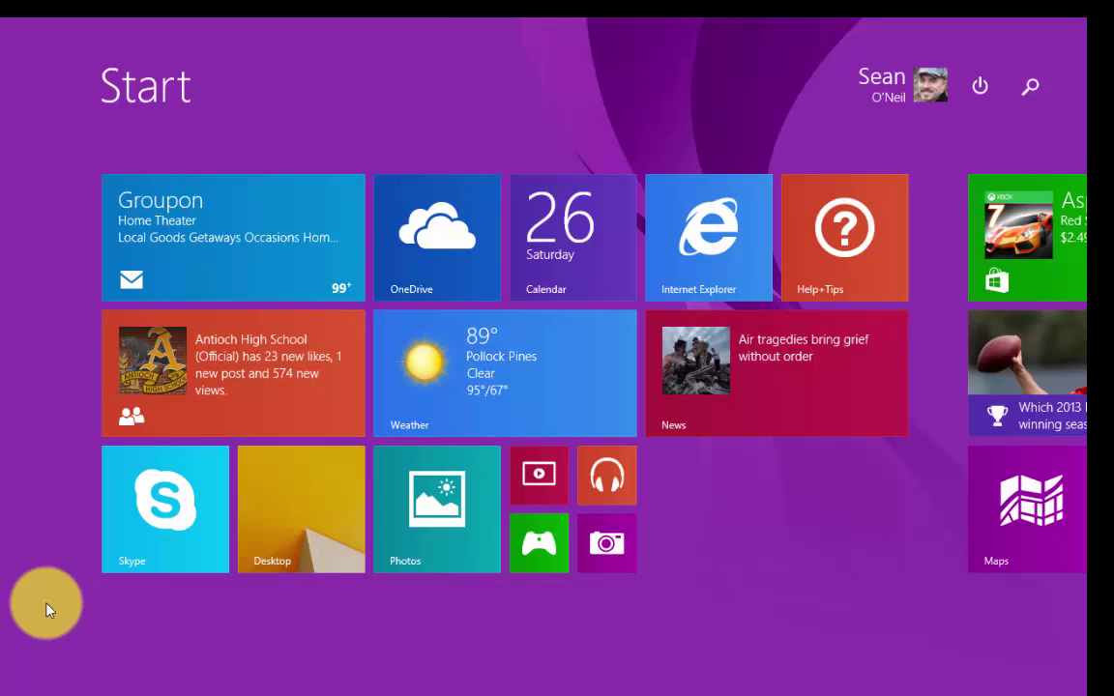
{"action": "key", "text": "super"}
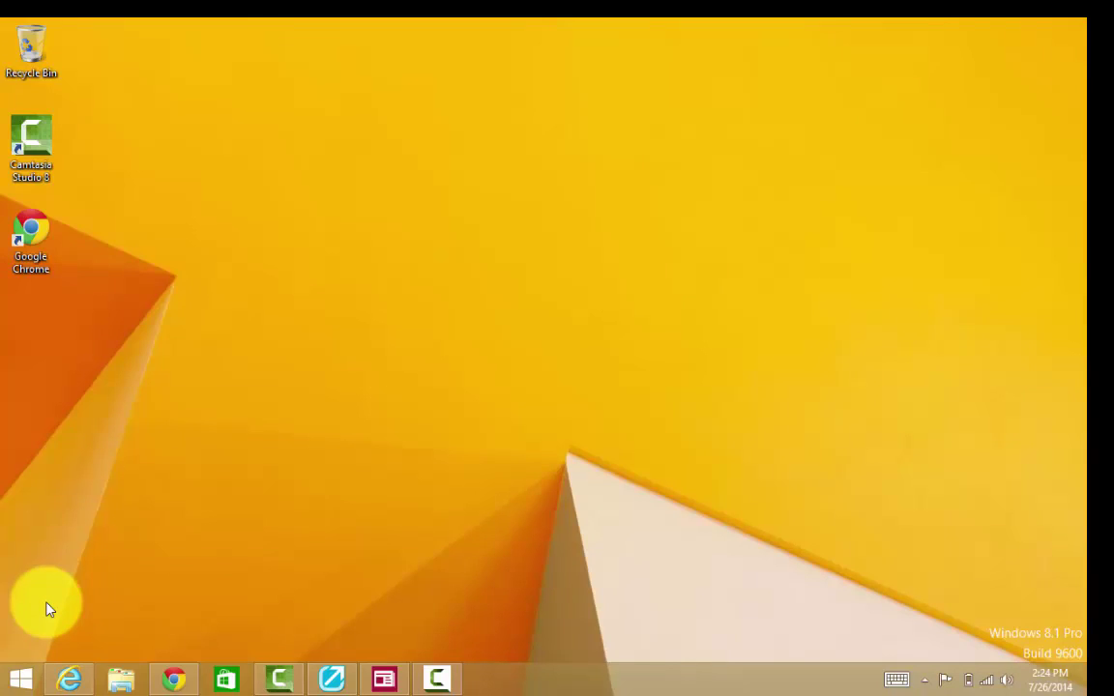
Step: Go back to the Start screen with the Start button
{"action": "left_click", "coordinate": [21, 680]}
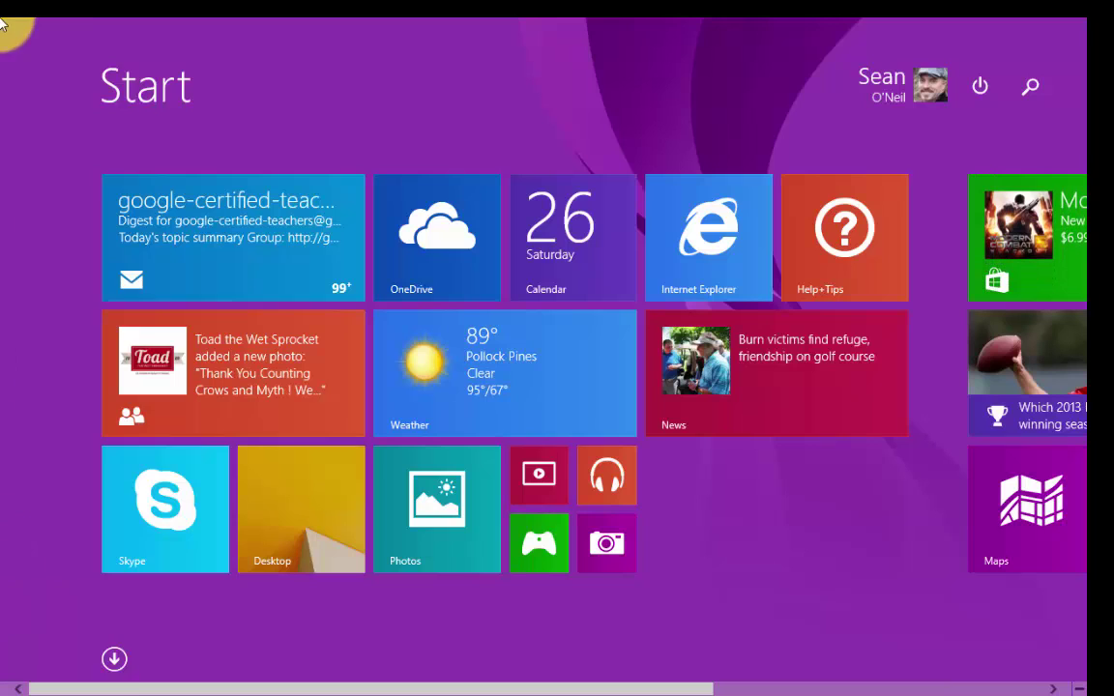
{"action": "mouse_move", "coordinate": [5, 145]}
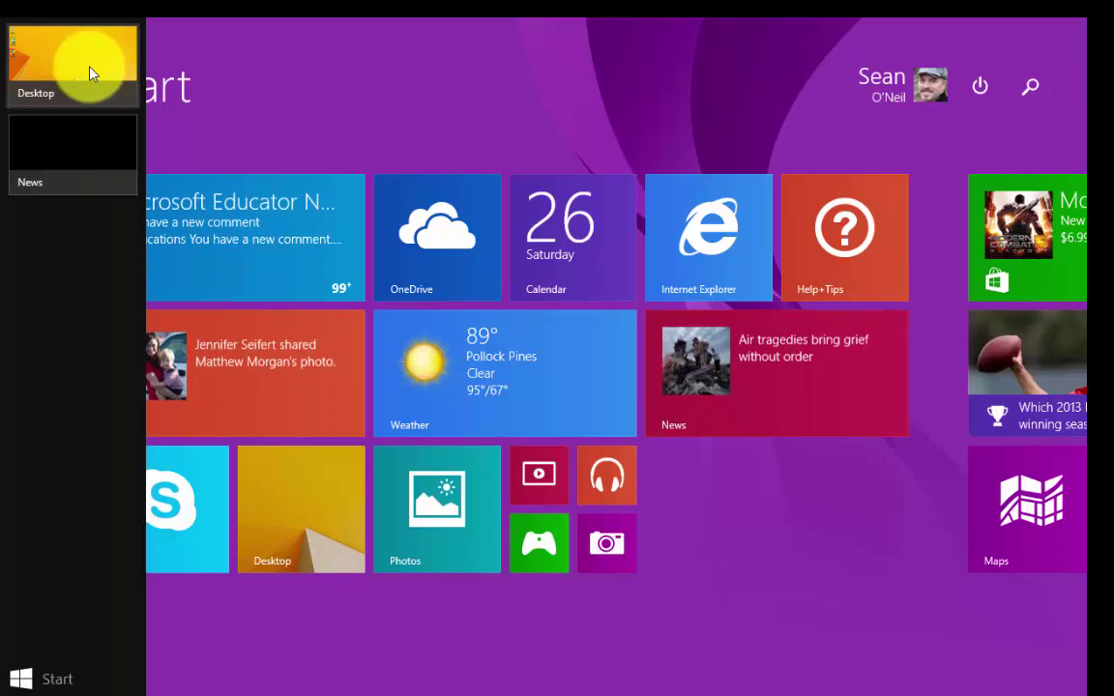
Step: Drag the desktop out to fill the screen, then snap Bing News beside it
{"action": "left_click_drag", "start_coordinate": [89, 73], "coordinate": [376, 241]}
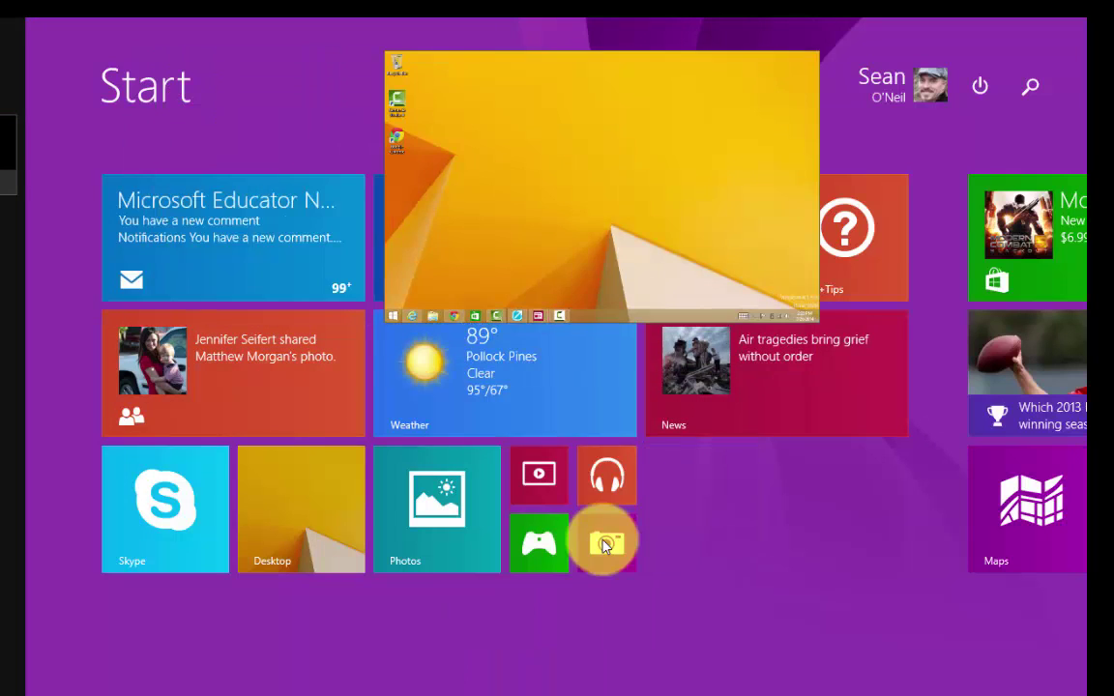
{"action": "left_click_drag", "start_coordinate": [376, 240], "coordinate": [602, 541]}
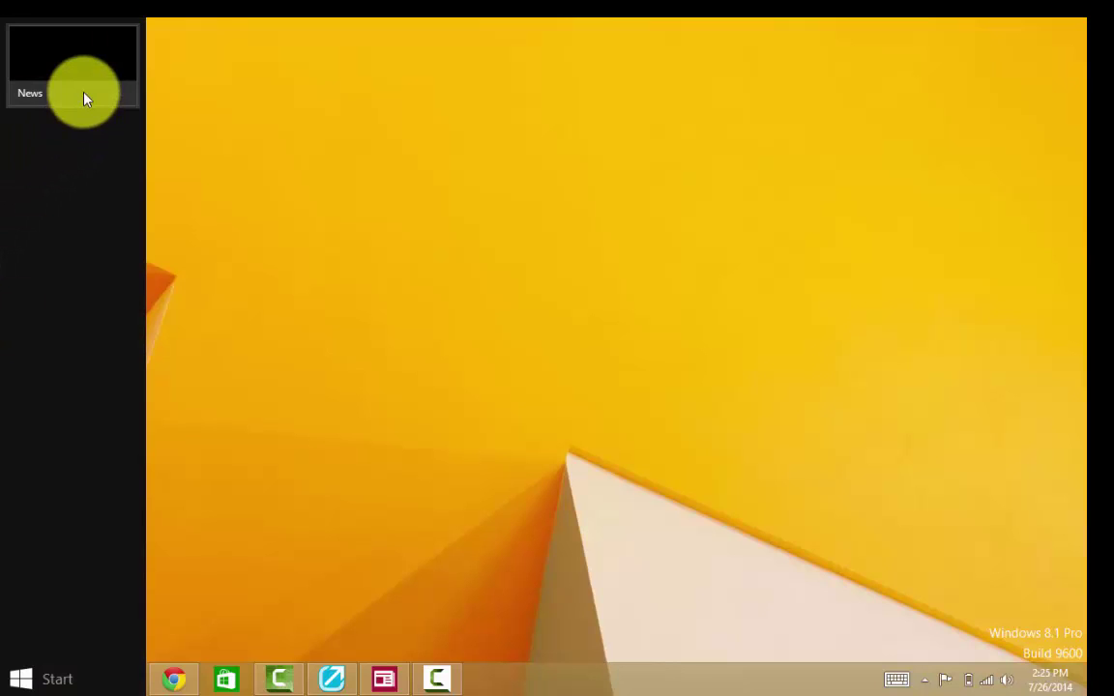
{"action": "mouse_move", "coordinate": [75, 74]}
{"action": "left_mouse_down"}
{"action": "mouse_move", "coordinate": [189, 194]}
{"action": "mouse_move", "coordinate": [279, 332]}
{"action": "left_mouse_up"}
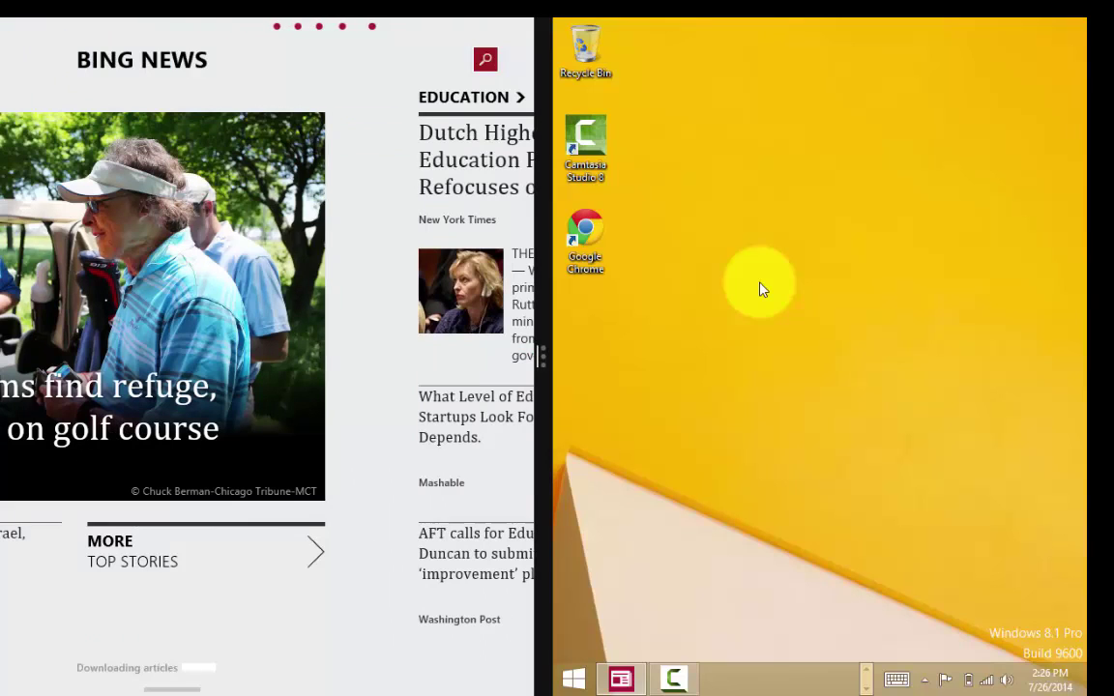
Step: Launch Google Chrome from its shortcut in the snapped desktop pane
{"action": "left_click", "coordinate": [590, 231]}
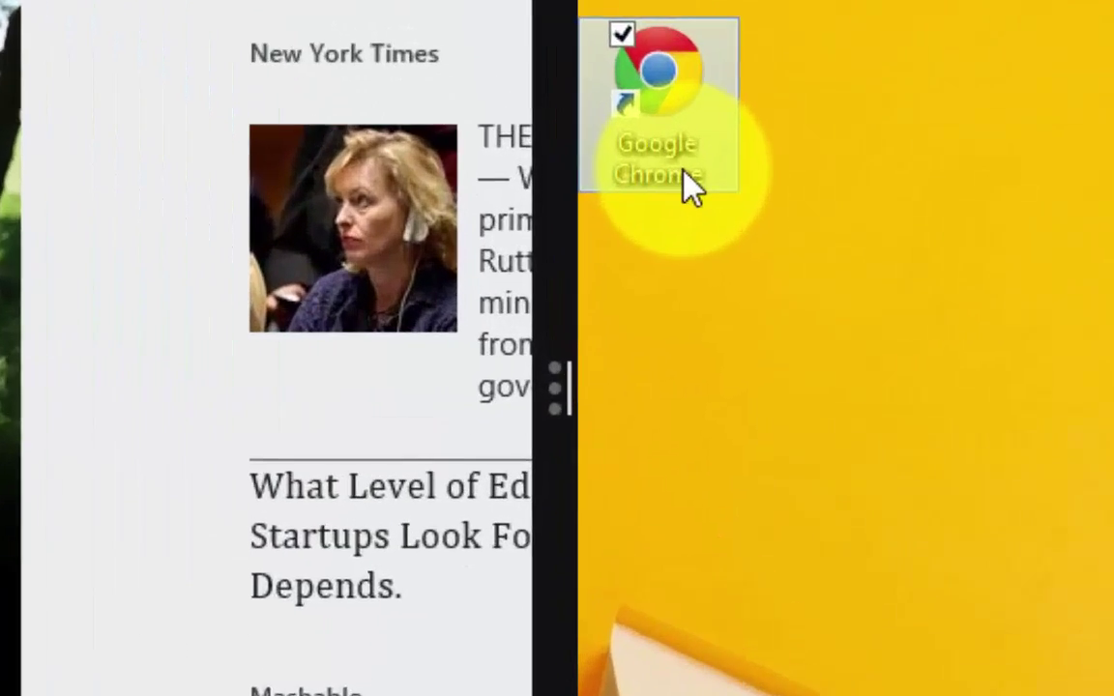
{"action": "double_click", "coordinate": [597, 274]}
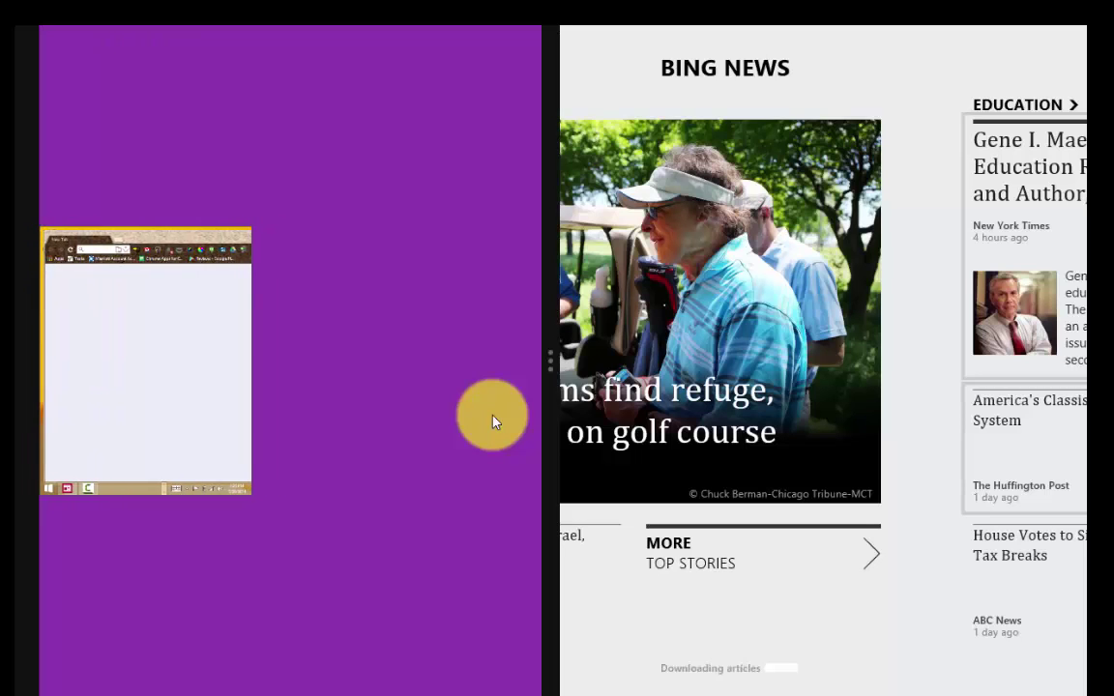
Step: Bring up the running-apps switcher with Win+Tab
{"action": "key", "text": "super+Tab"}
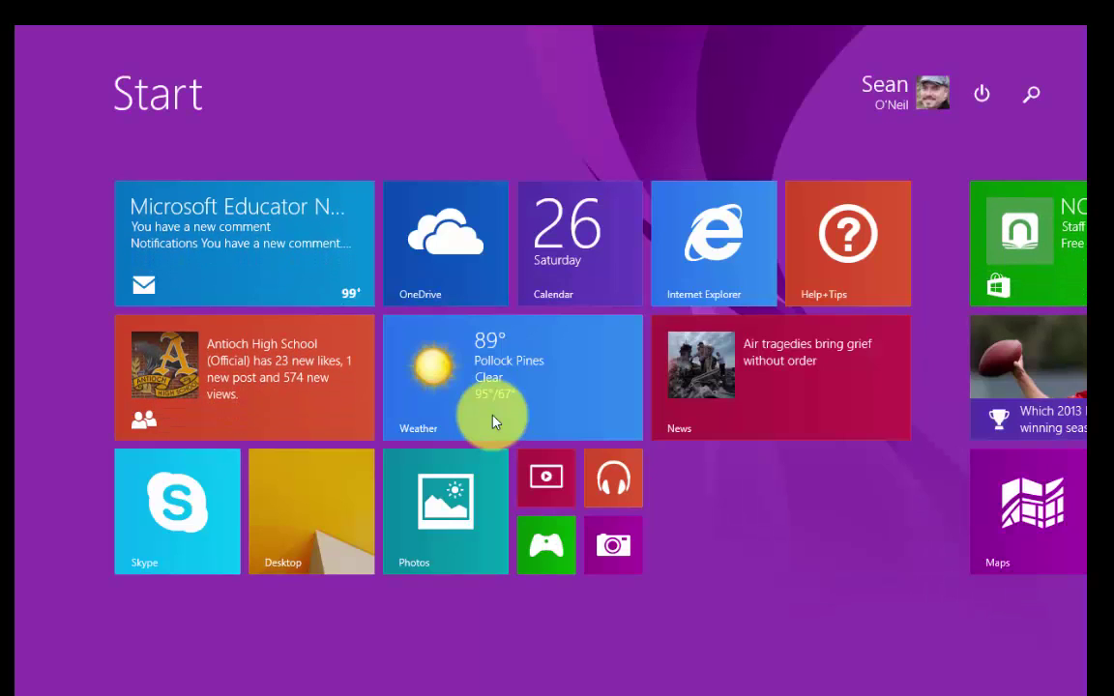
Step: Check the charms and clock, then search 'chrom' and launch Google Chrome
{"action": "key", "text": "super+c"}
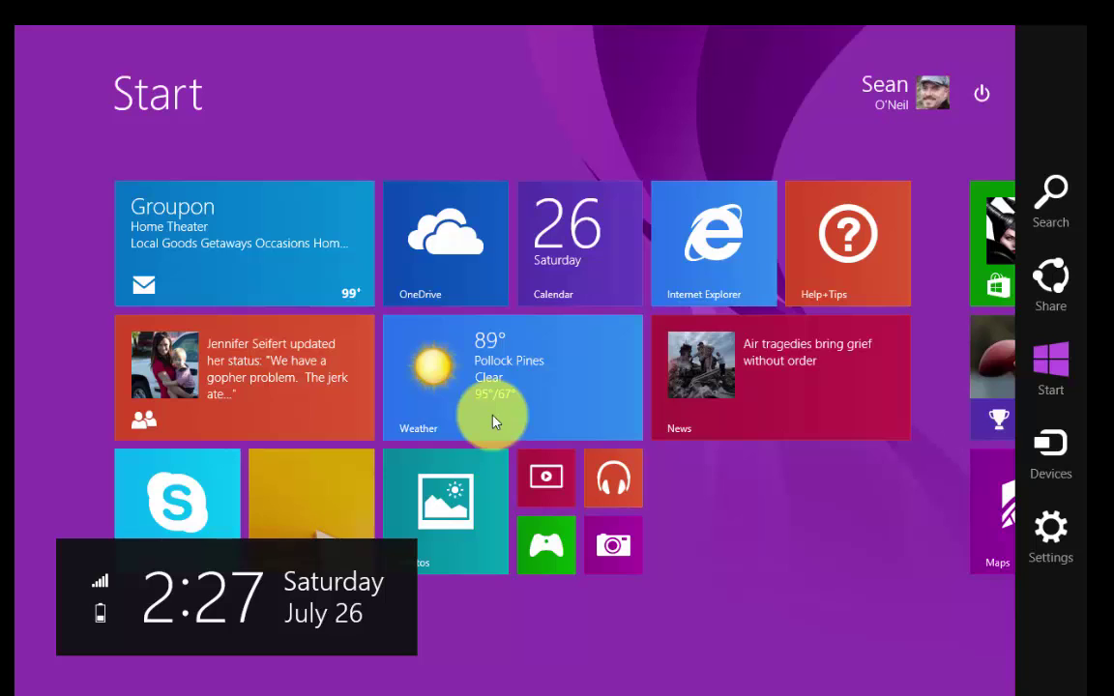
{"action": "key", "text": "Escape"}
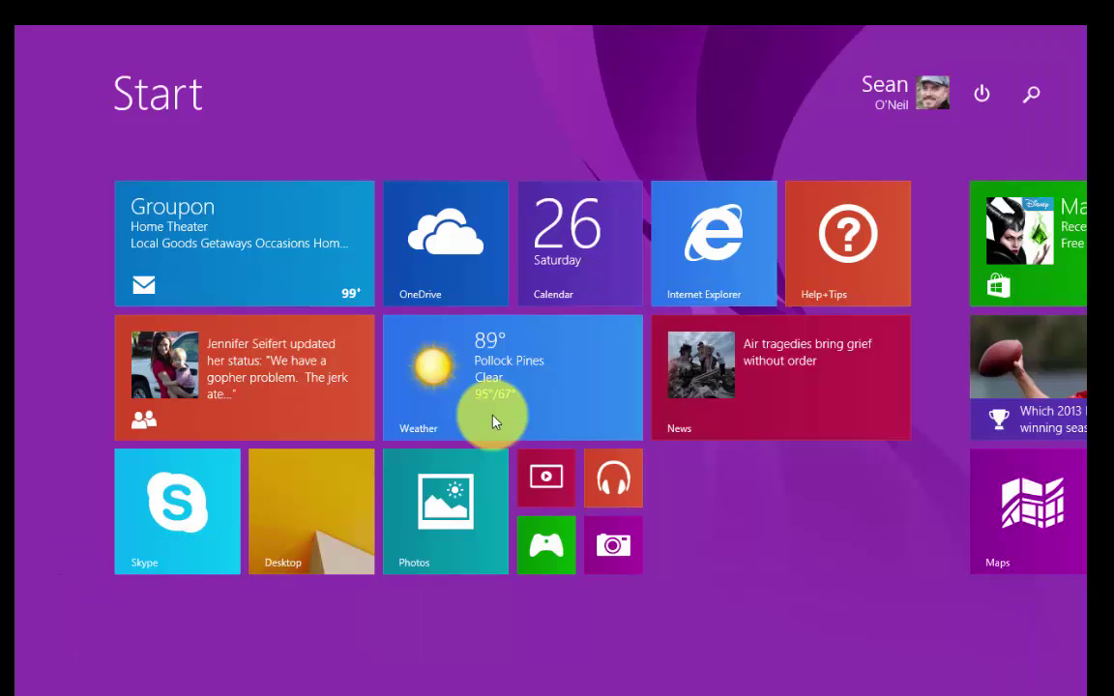
{"action": "key", "text": "super+s"}
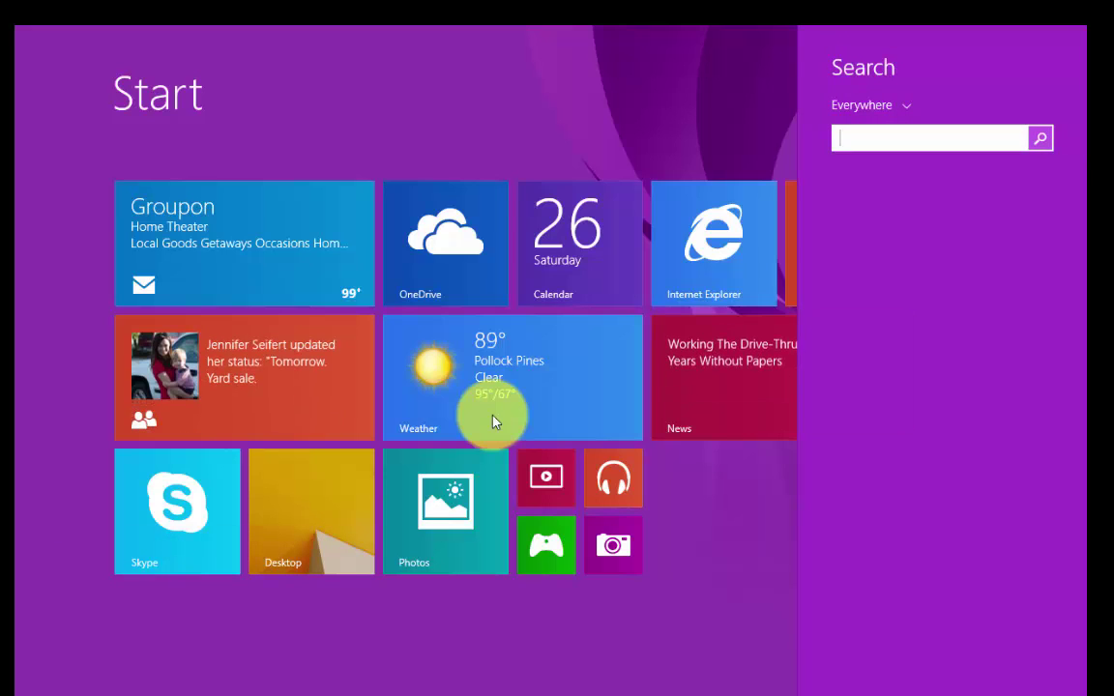
{"action": "type", "text": "ch"}
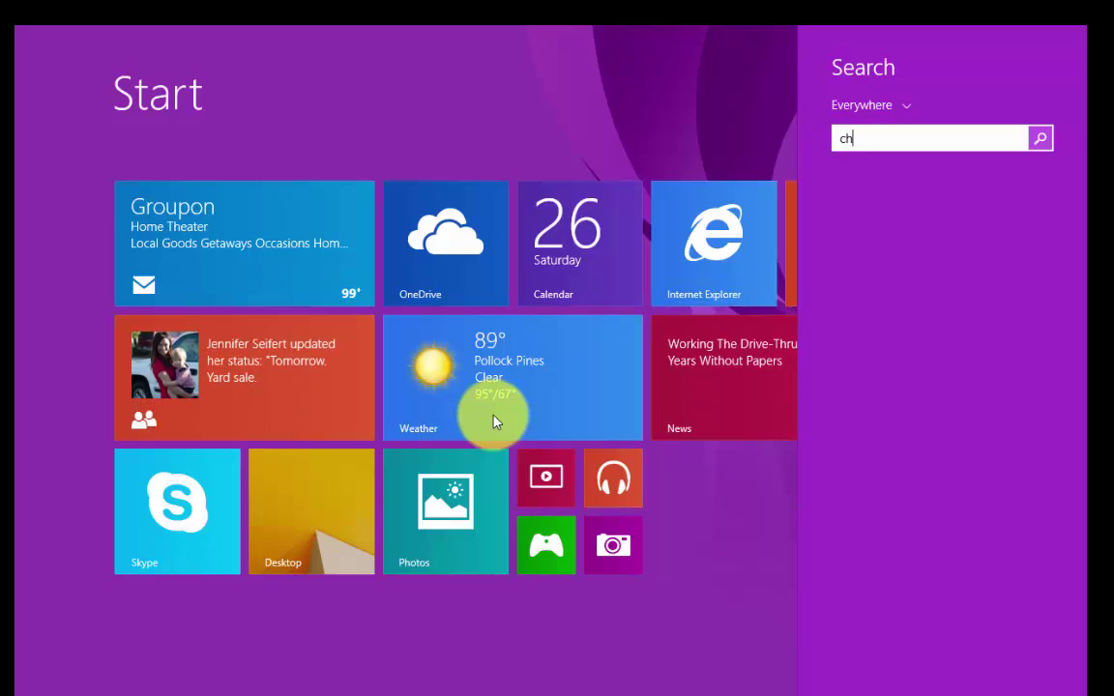
{"action": "type", "text": "rome"}
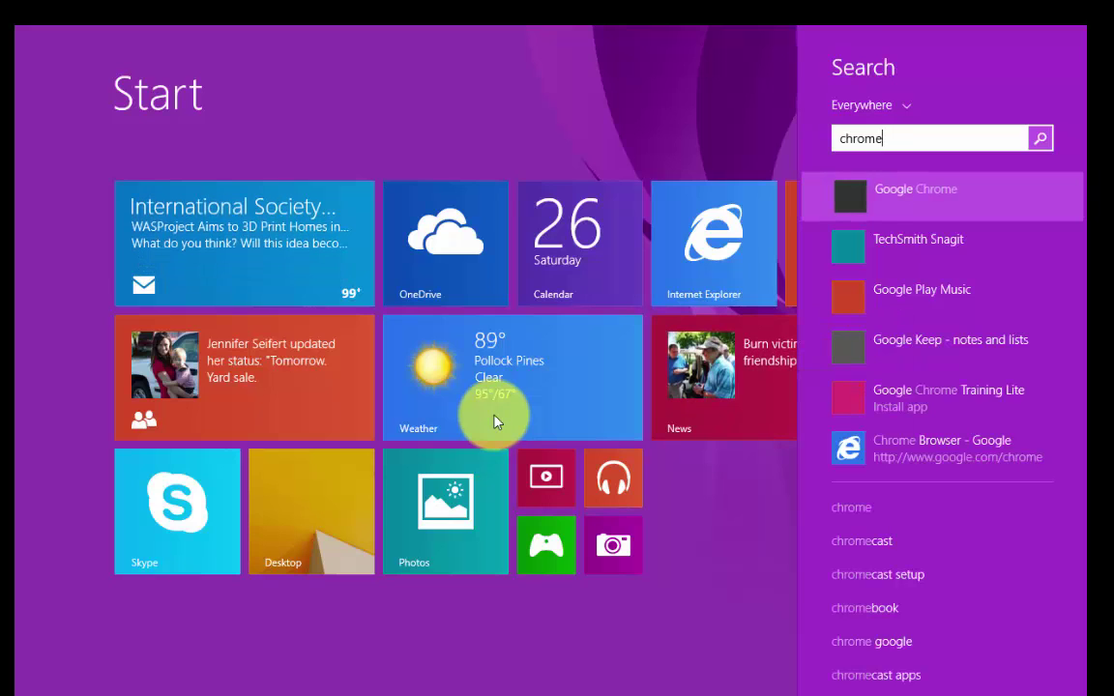
{"action": "key", "text": "Return"}
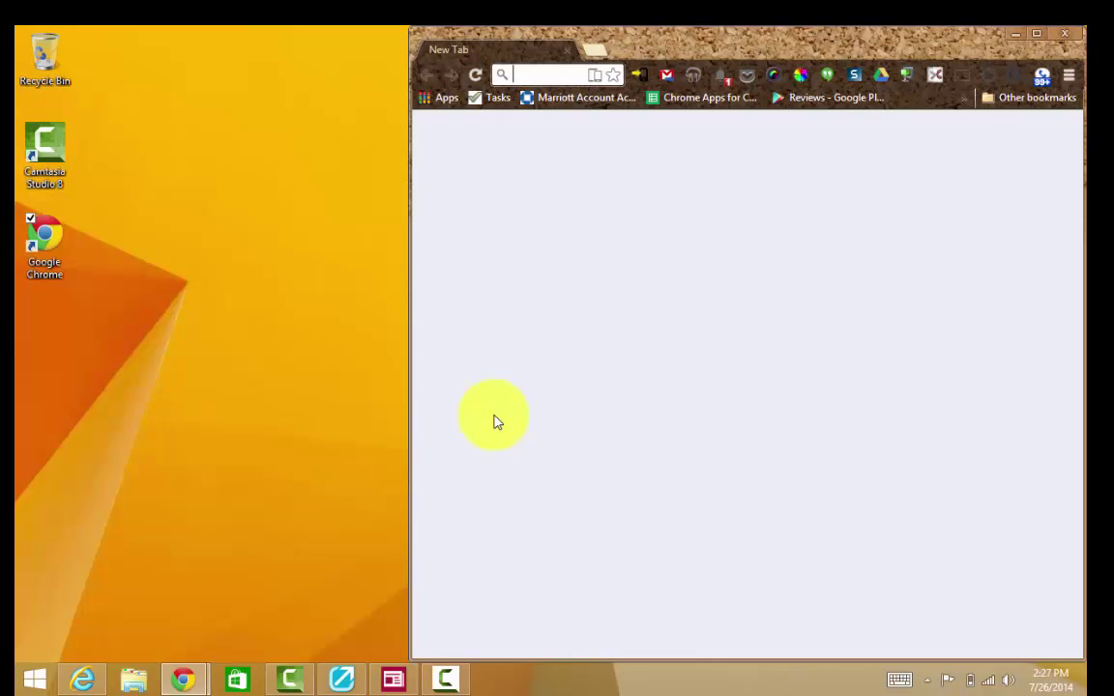